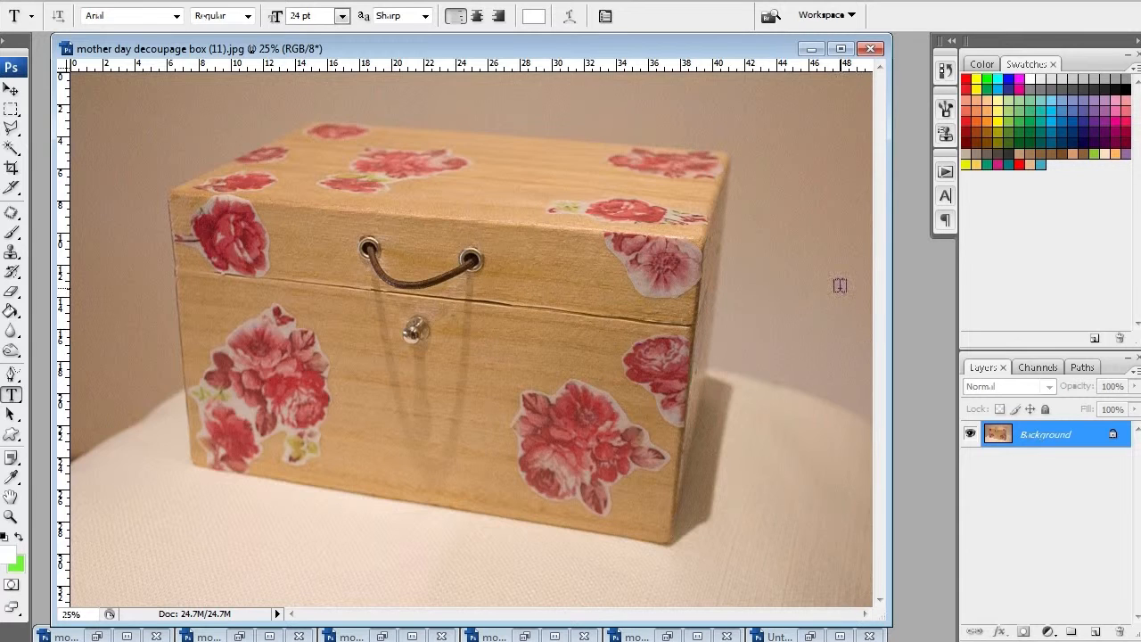
Create an action named "Watermark test" in the Default Actions set and start recording it.
{"action": "left_click", "coordinate": [946, 173]}
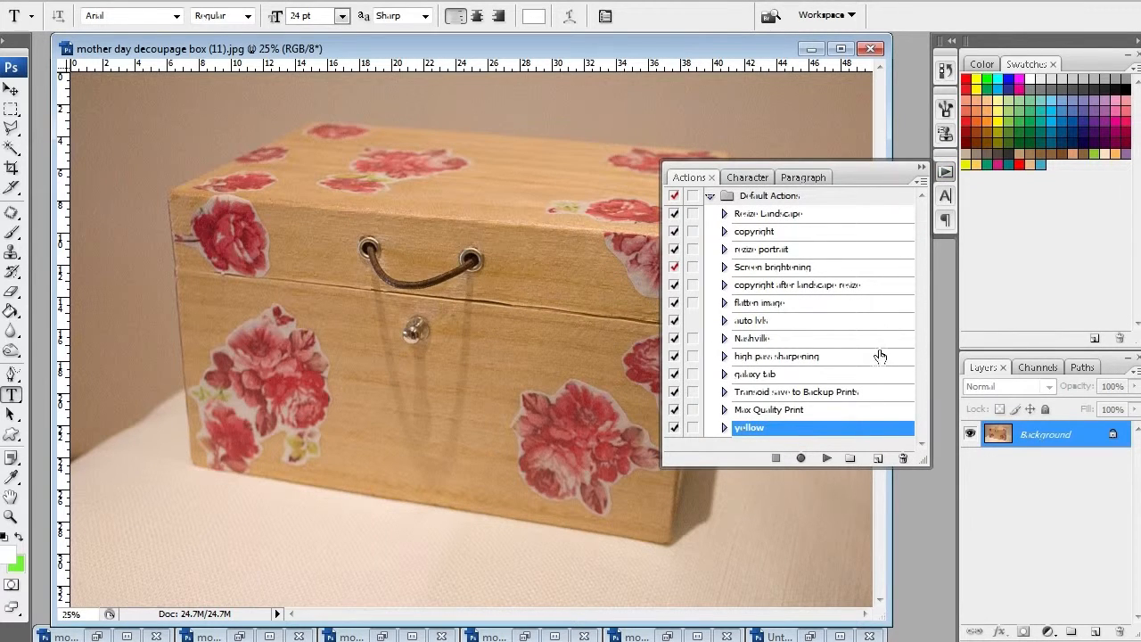
{"action": "left_click", "coordinate": [878, 459]}
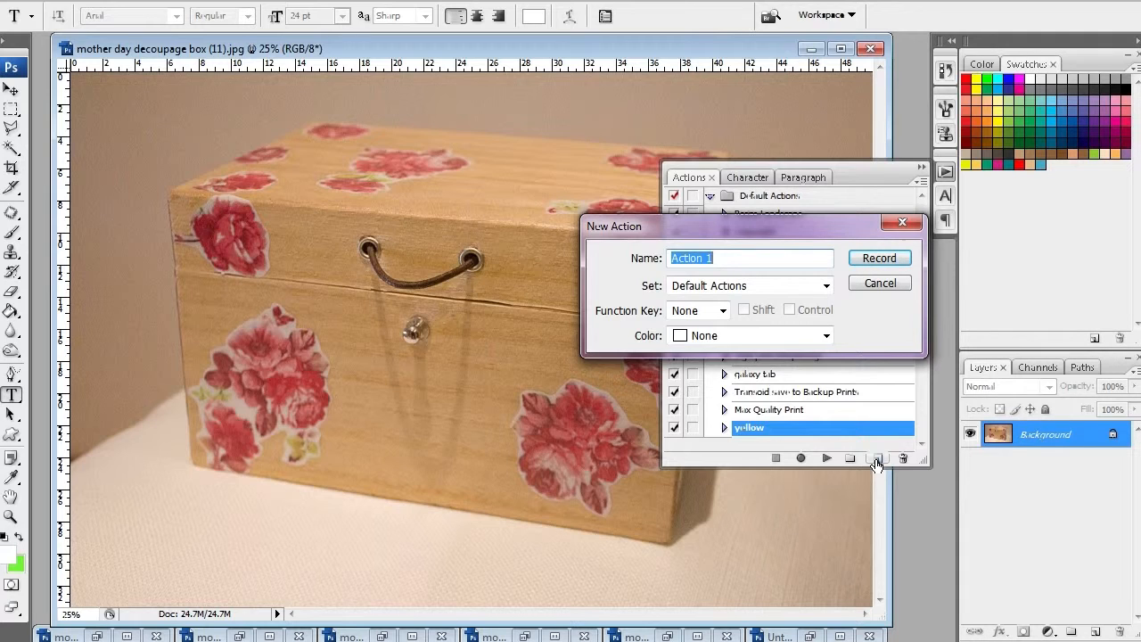
{"action": "type", "text": "Watermark test"}
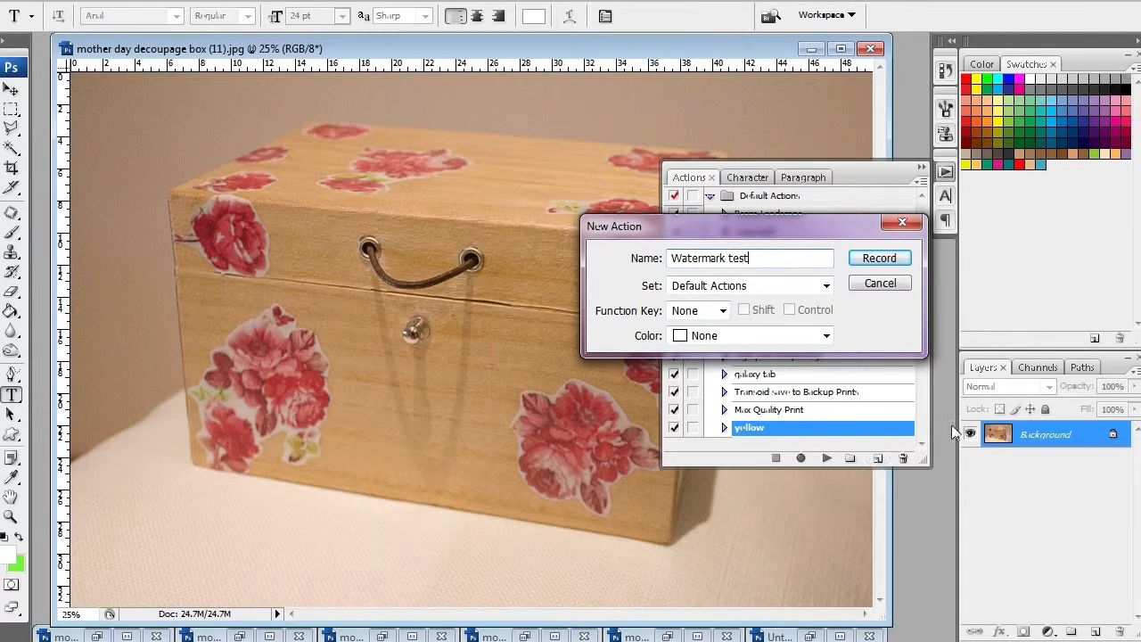
{"action": "left_click", "coordinate": [879, 258]}
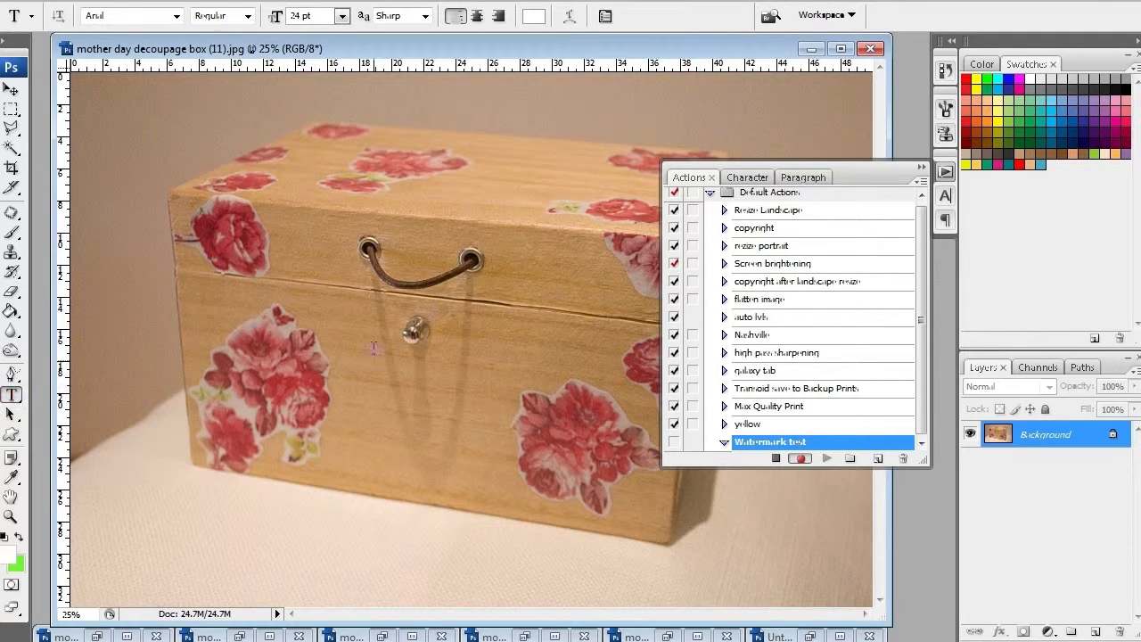
Add the white text "Your Name Goes Here 2019" near the lower-right corner of the decoupage box photo.
{"action": "left_click", "coordinate": [674, 581]}
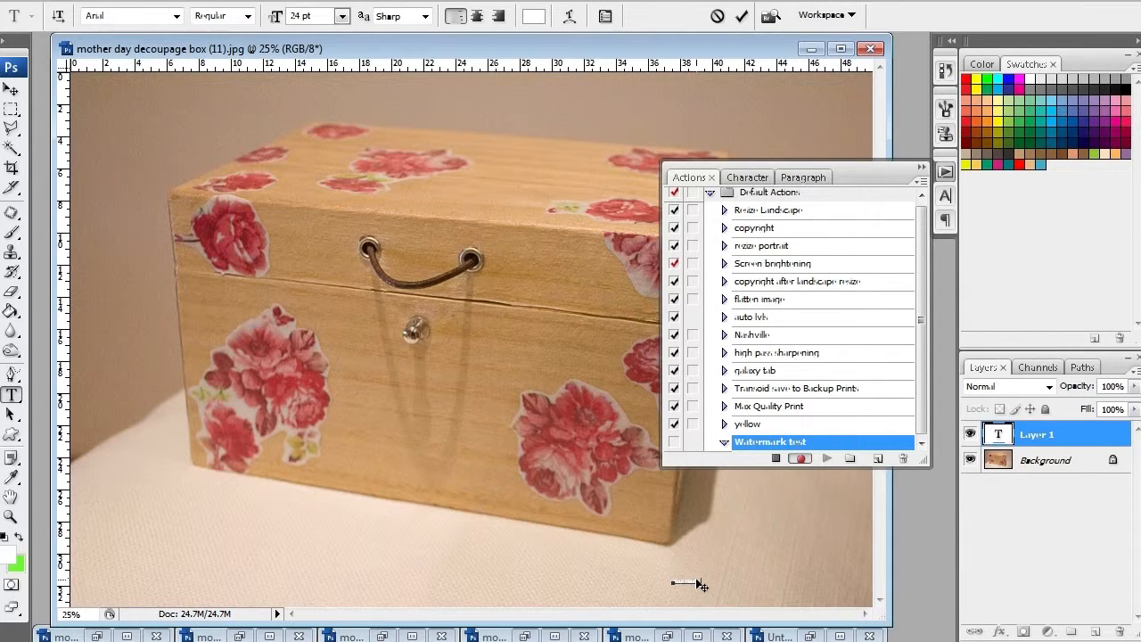
{"action": "type", "text": "ere"}
{"action": "key", "text": "ctrl+Return"}
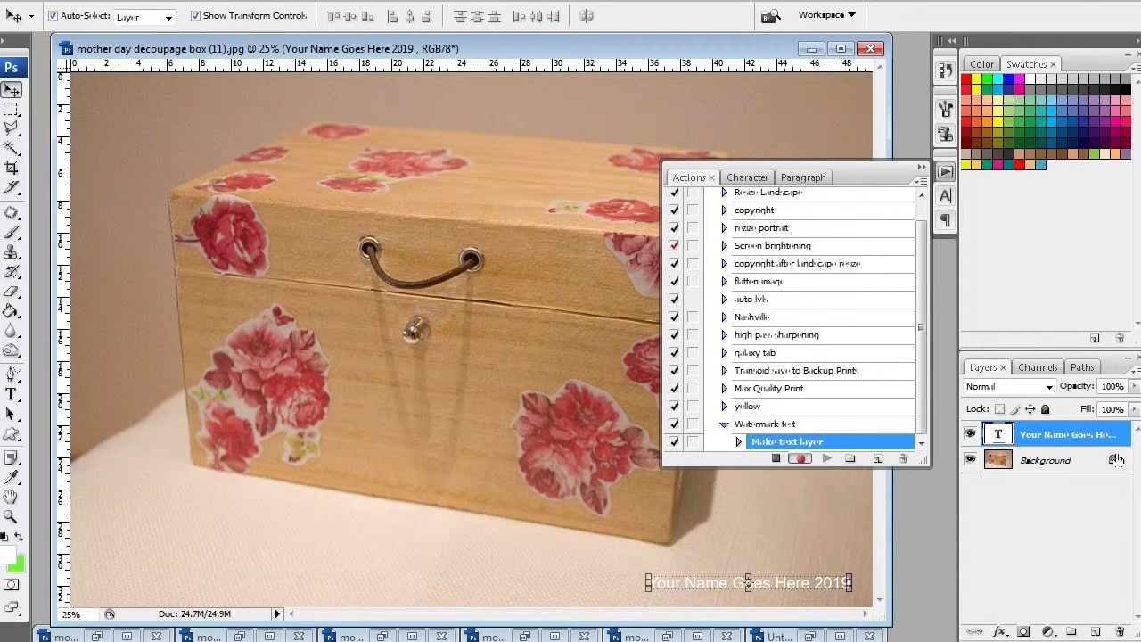
Set the watermark text layer's opacity to 70% and stop recording the action.
{"action": "left_click", "coordinate": [1131, 387]}
{"action": "left_click_drag", "start_coordinate": [1124, 409], "coordinate": [1110, 405]}
{"action": "left_click", "coordinate": [1110, 384]}
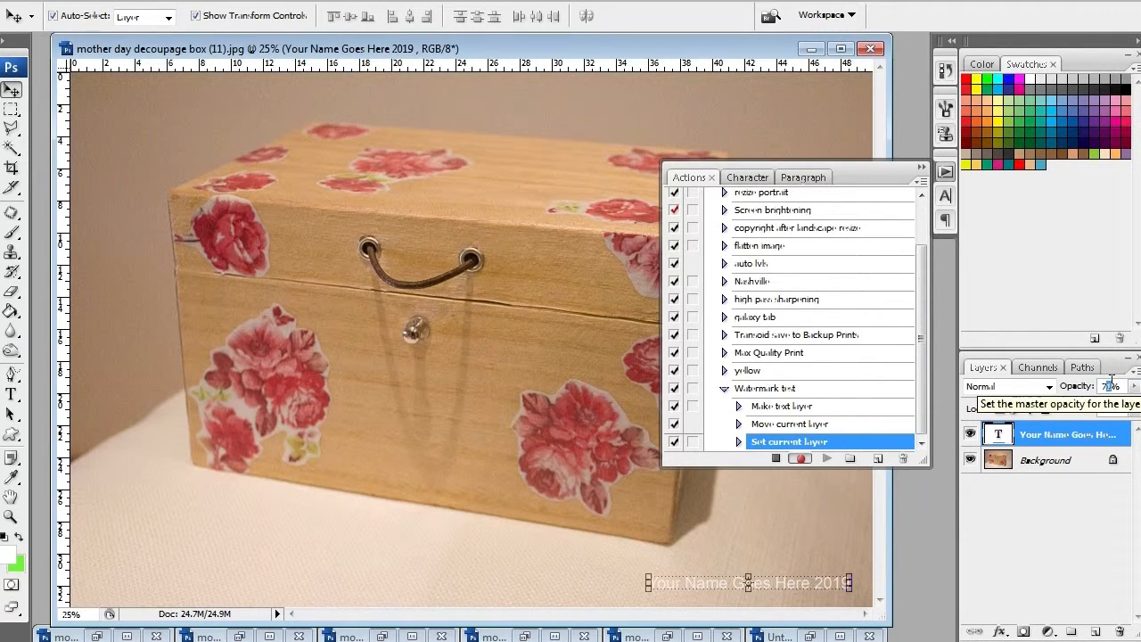
{"action": "left_click", "coordinate": [1106, 521]}
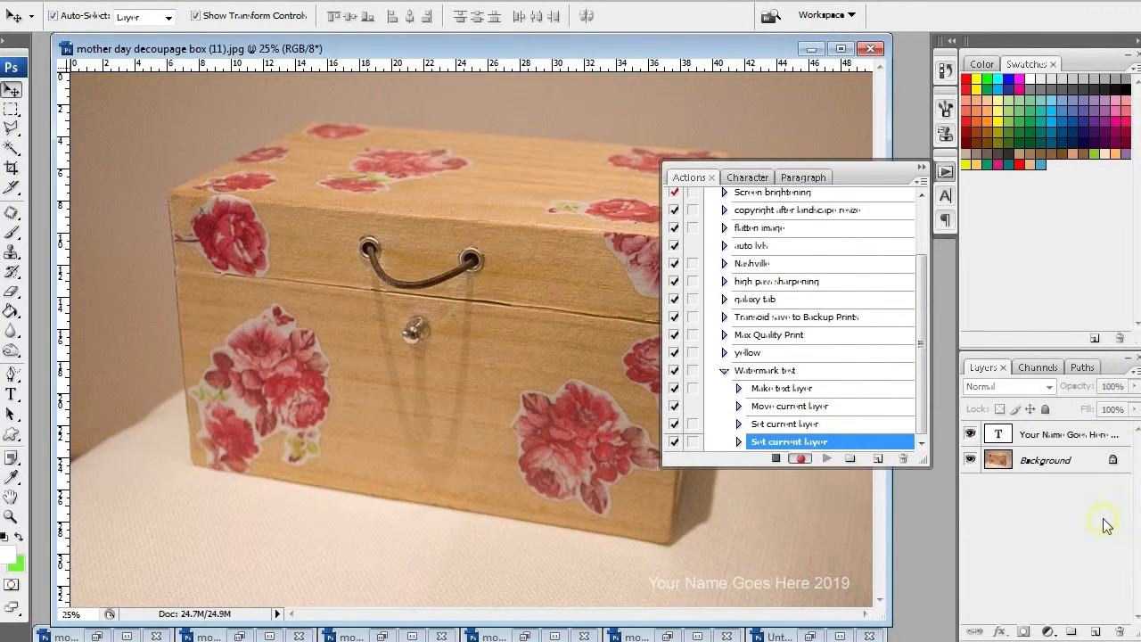
{"action": "left_click", "coordinate": [1050, 437]}
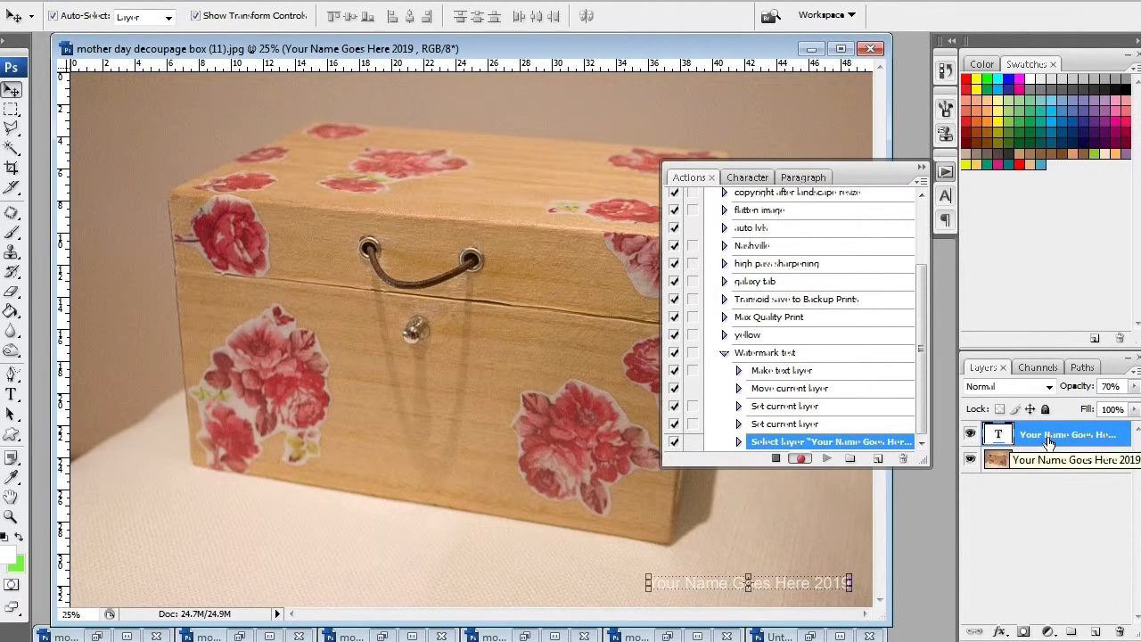
{"action": "left_click", "coordinate": [776, 460]}
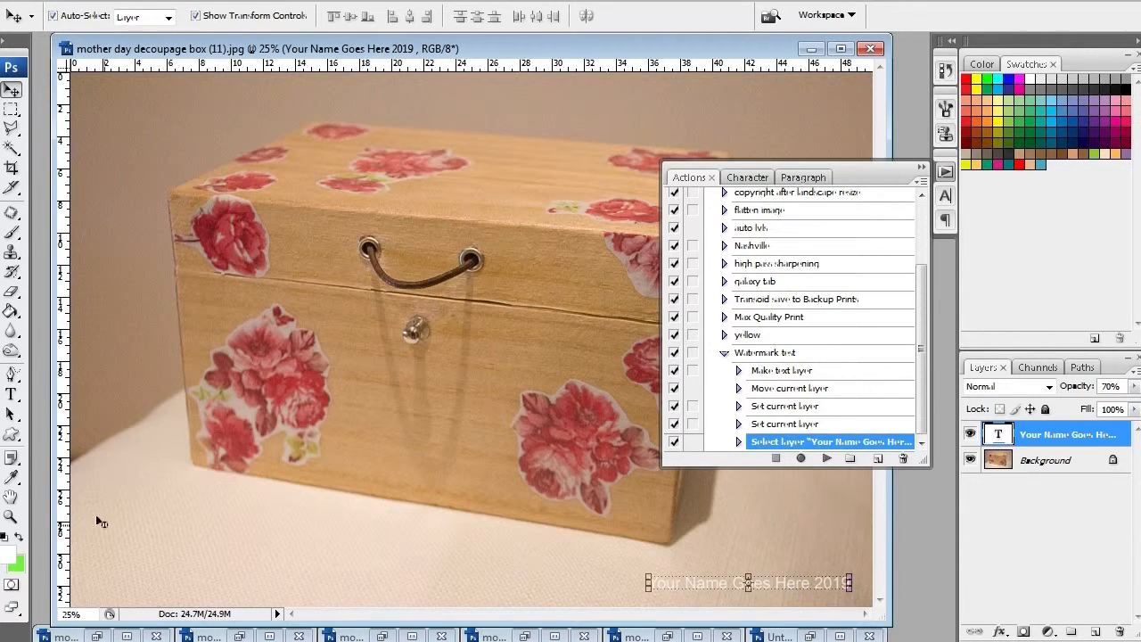
Examine the semi-transparent watermark text on the decoupage box photo up close.
{"action": "left_click", "coordinate": [11, 517]}
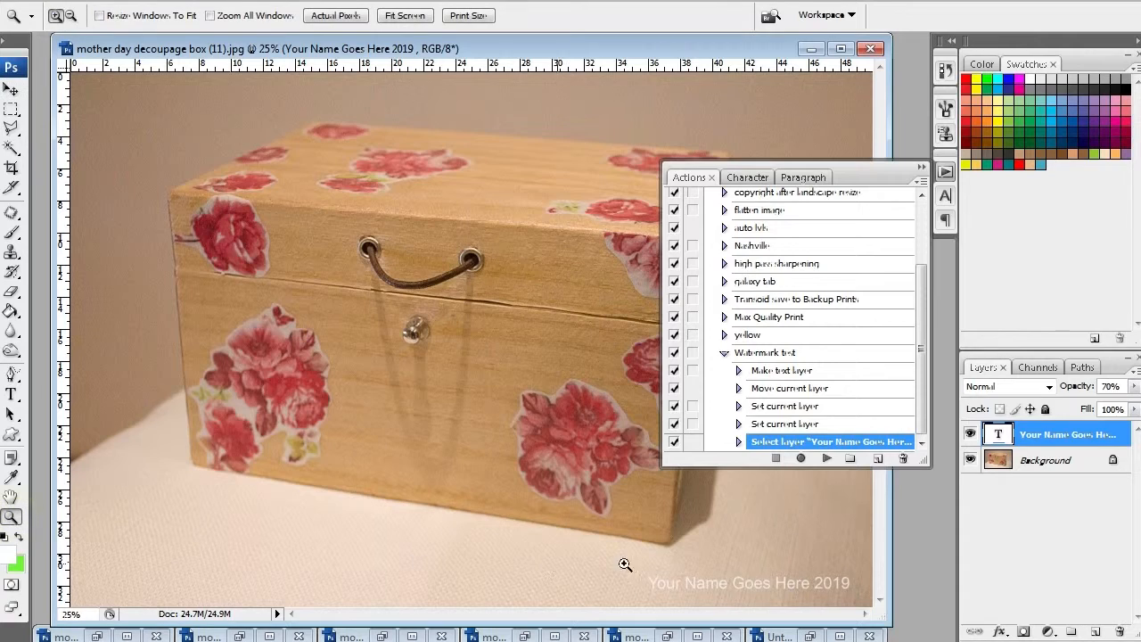
{"action": "left_click", "coordinate": [752, 589]}
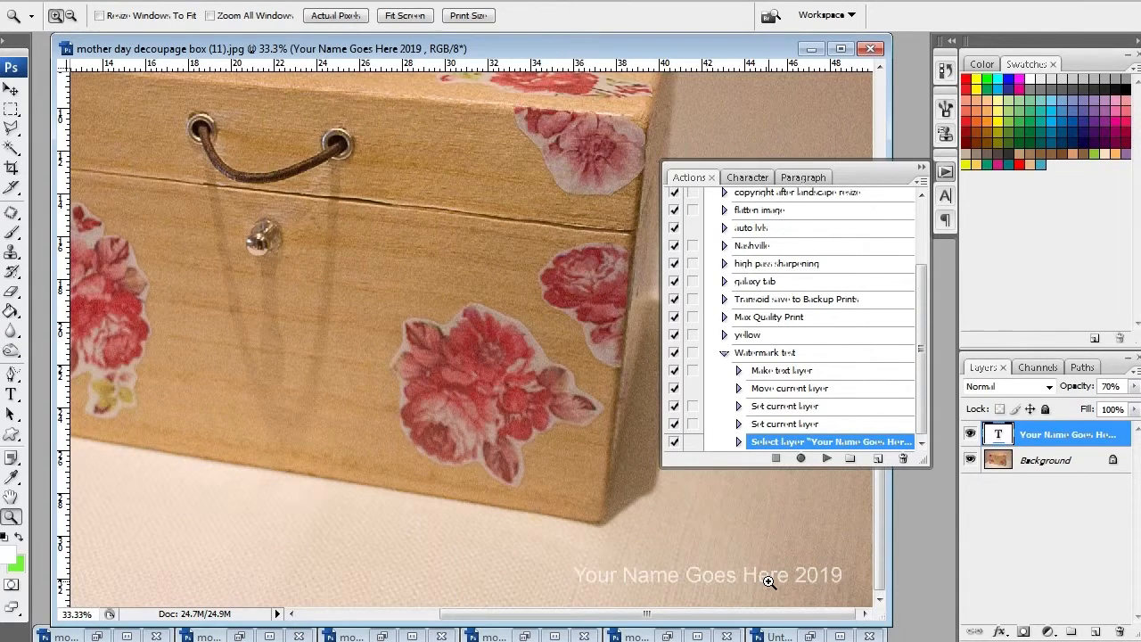
{"action": "left_click", "coordinate": [760, 580]}
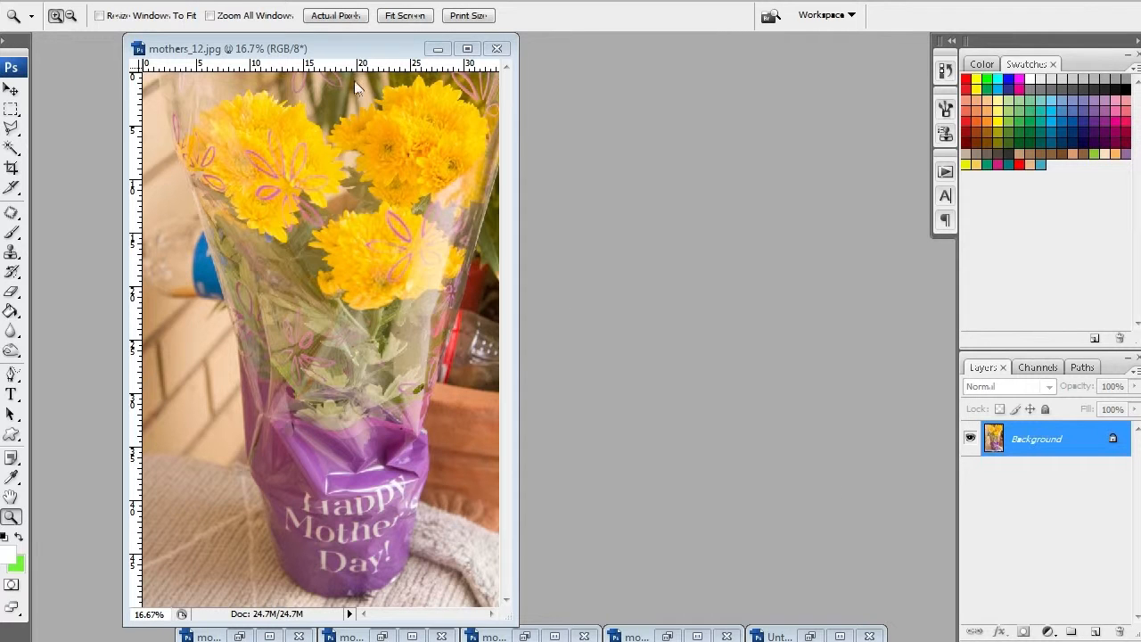
Run the Watermark test action on the portrait photo mothers_12.jpg.
{"action": "left_click_drag", "start_coordinate": [356, 50], "coordinate": [388, 50]}
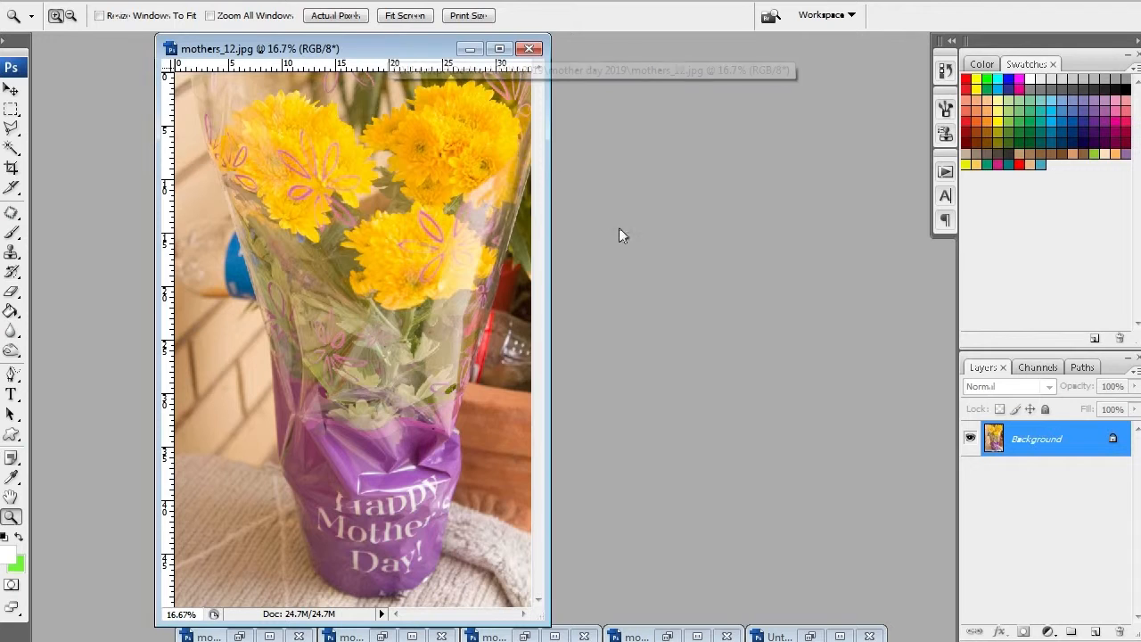
{"action": "left_click", "coordinate": [944, 175]}
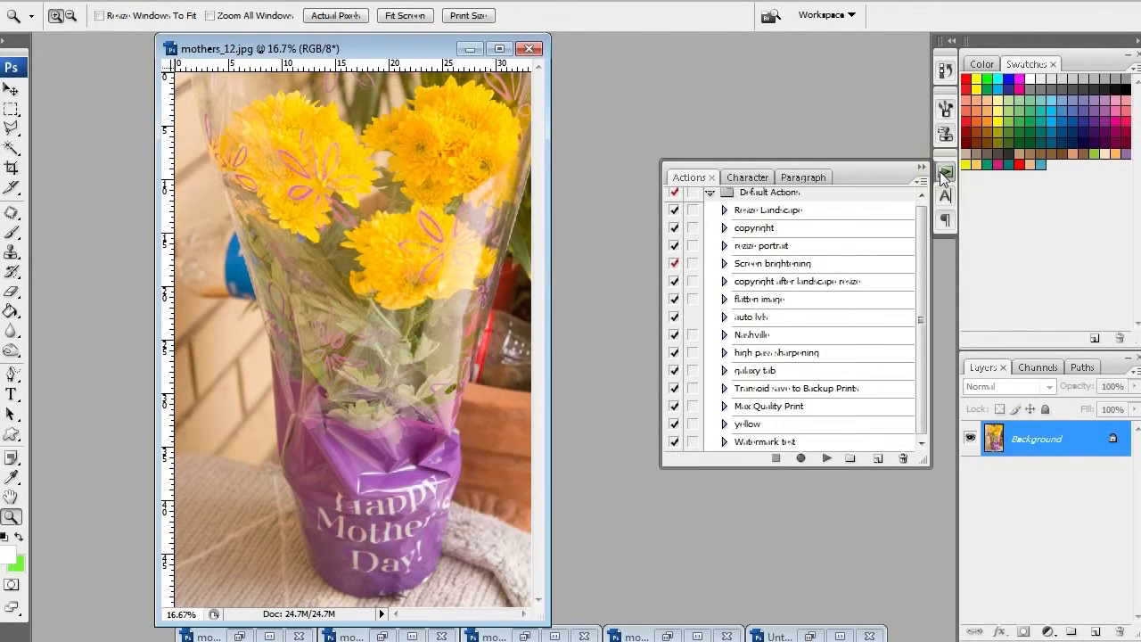
{"action": "left_click", "coordinate": [746, 442]}
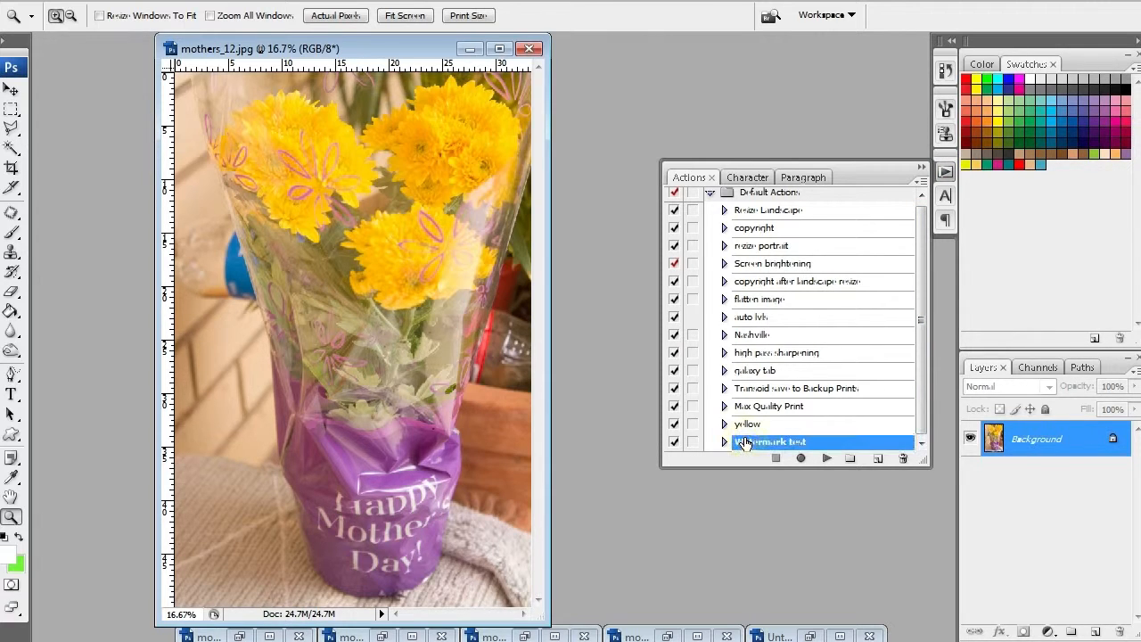
{"action": "left_click", "coordinate": [826, 459]}
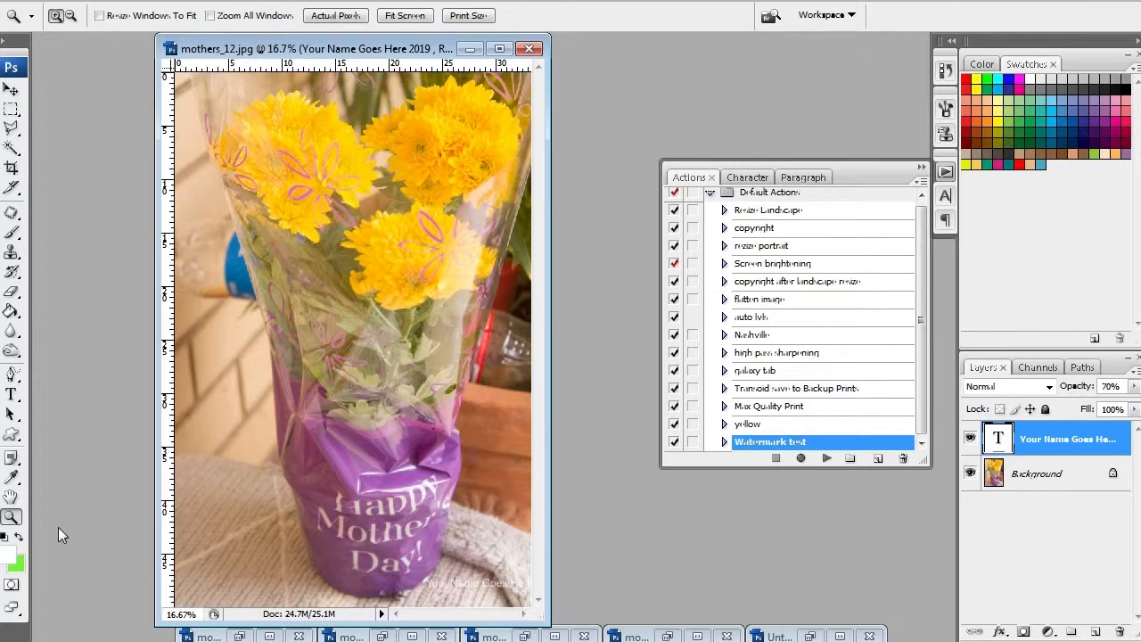
Move the watermark text on mothers_12.jpg so all of it fits inside the photo's lower-right corner.
{"action": "left_click", "coordinate": [486, 591]}
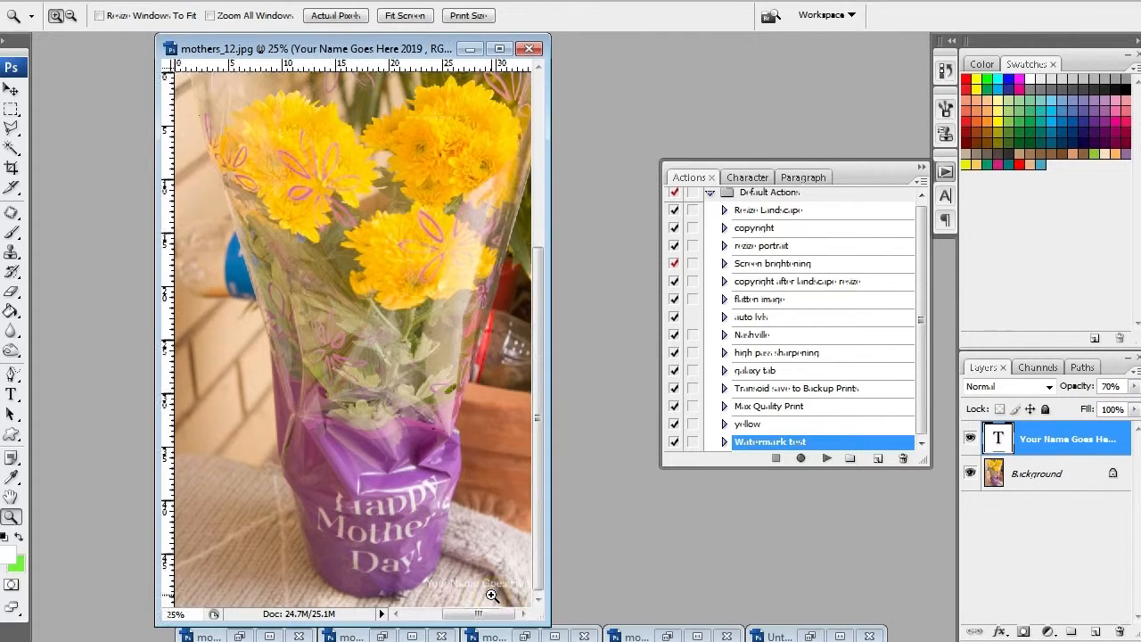
{"action": "left_click", "coordinate": [488, 591]}
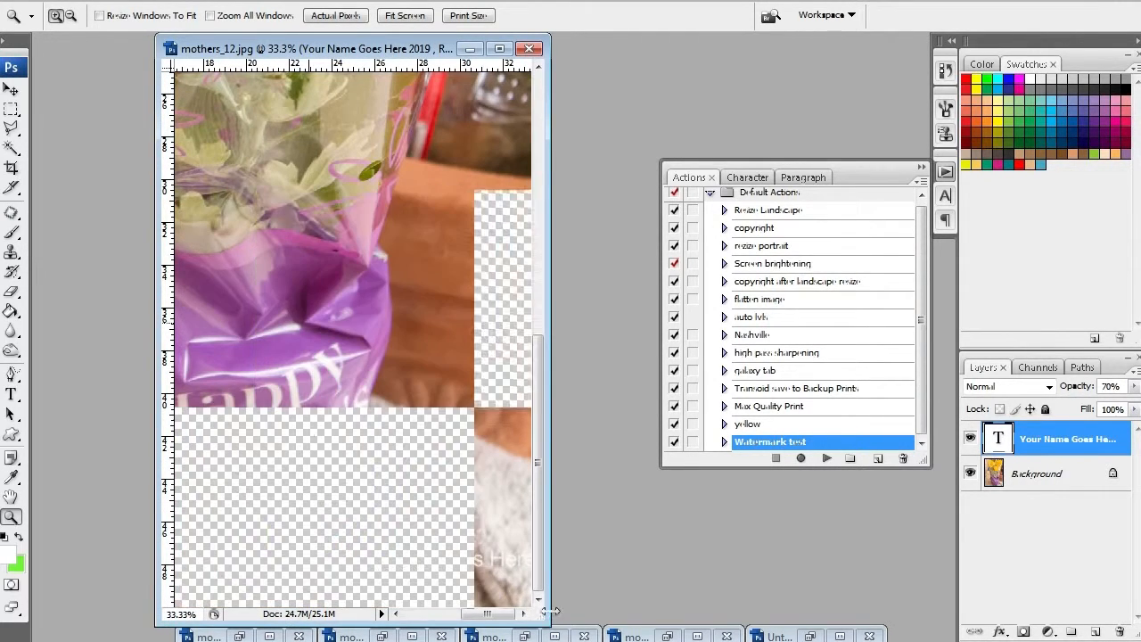
{"action": "left_click_drag", "start_coordinate": [551, 604], "coordinate": [617, 599]}
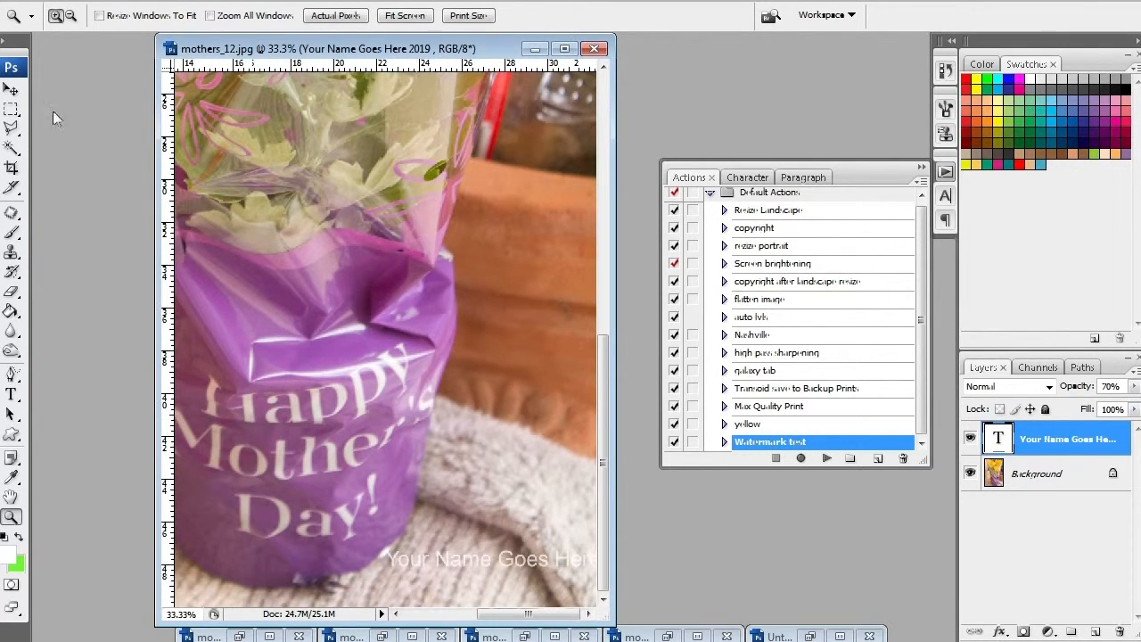
{"action": "left_click", "coordinate": [11, 93]}
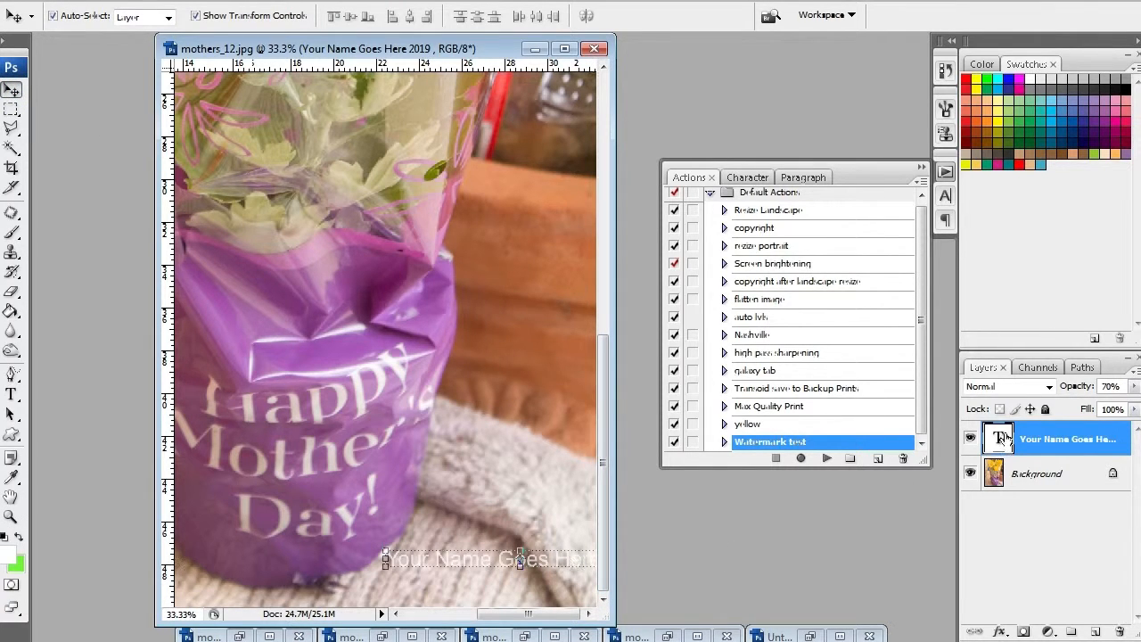
{"action": "left_click_drag", "start_coordinate": [566, 555], "coordinate": [475, 585]}
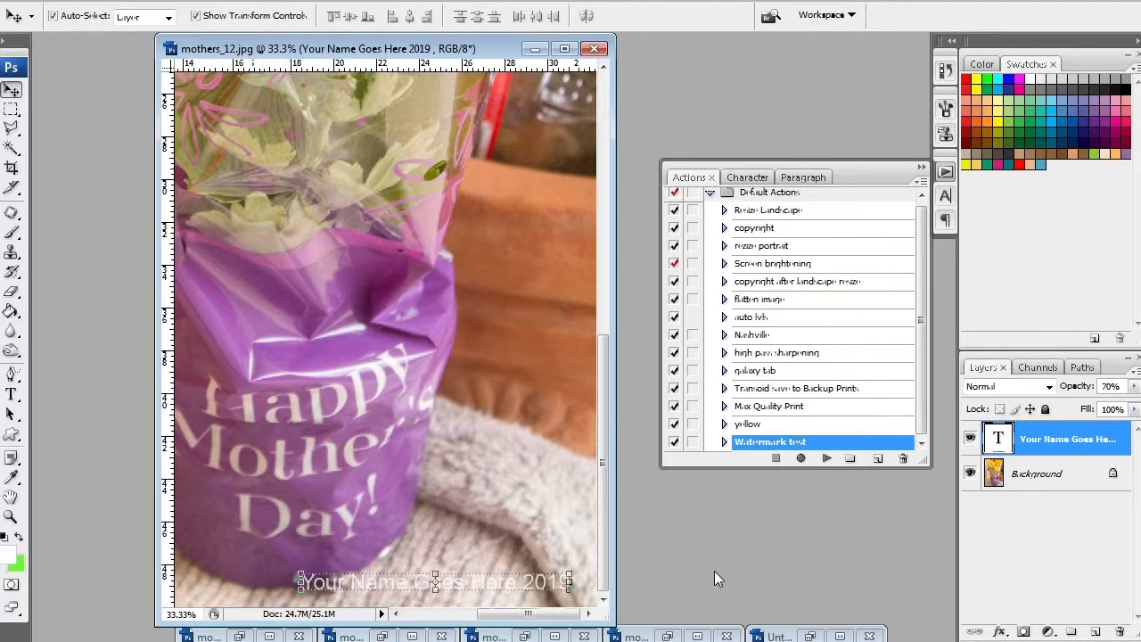
Change the watermark text color on mothers_12.jpg to black (000000).
{"action": "left_click", "coordinate": [11, 395]}
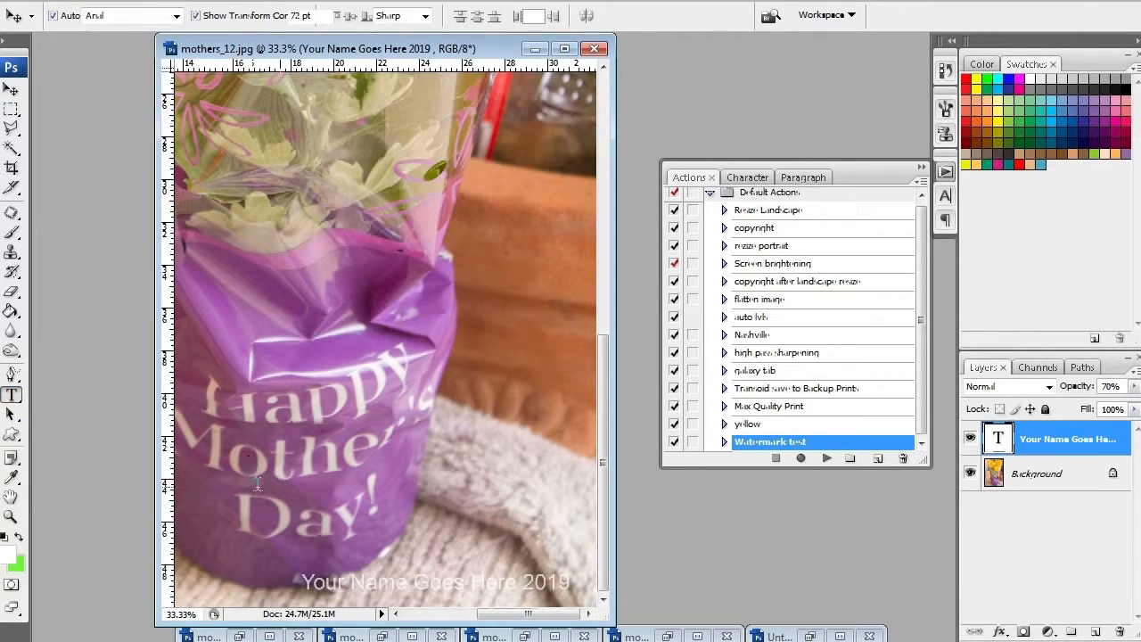
{"action": "left_click", "coordinate": [529, 19]}
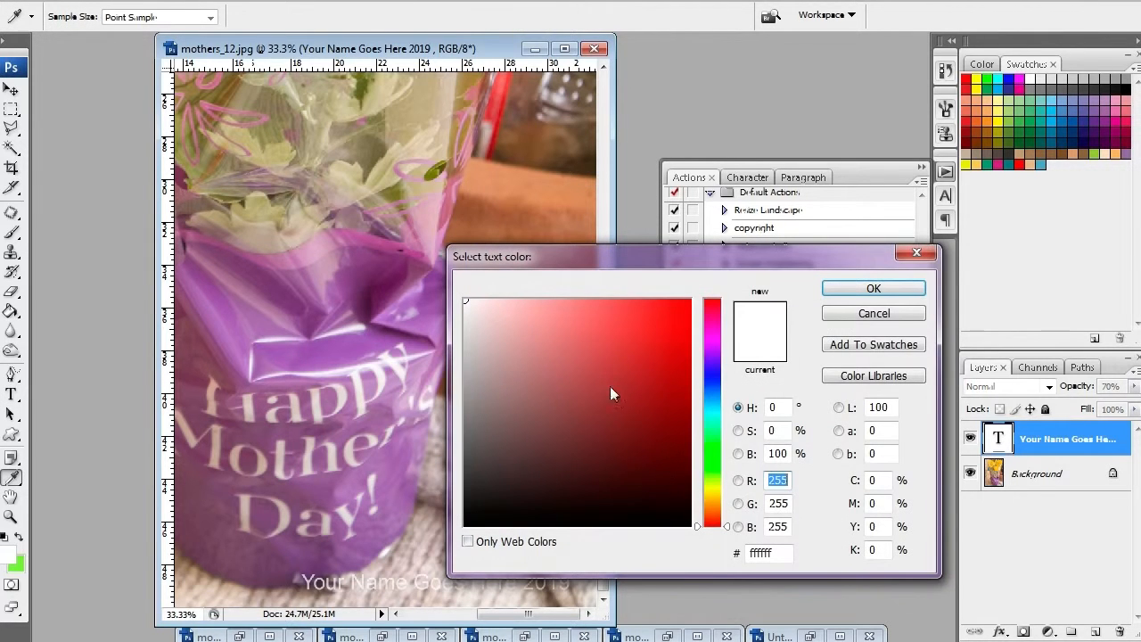
{"action": "left_click", "coordinate": [480, 462]}
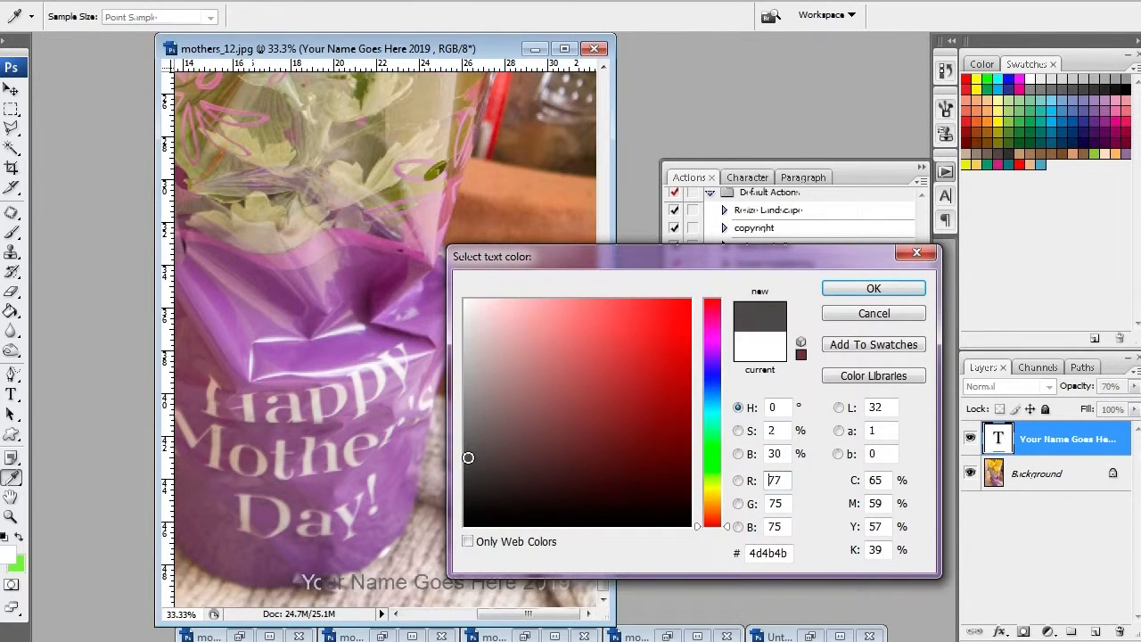
{"action": "left_click", "coordinate": [472, 502]}
{"action": "left_click_drag", "start_coordinate": [472, 502], "coordinate": [470, 531]}
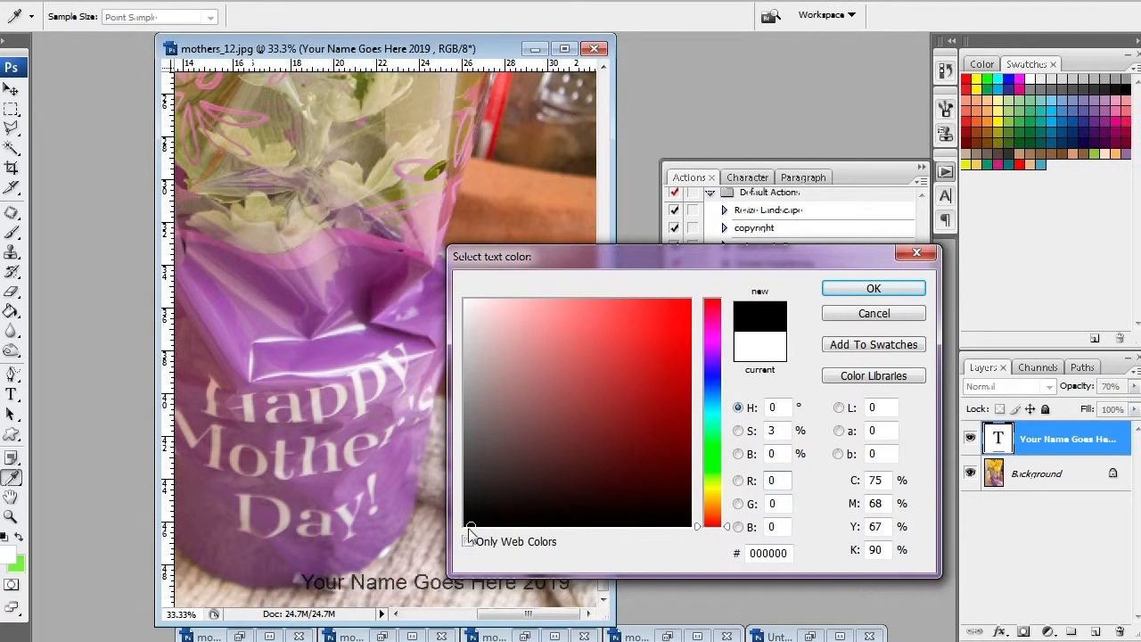
{"action": "left_click", "coordinate": [840, 291]}
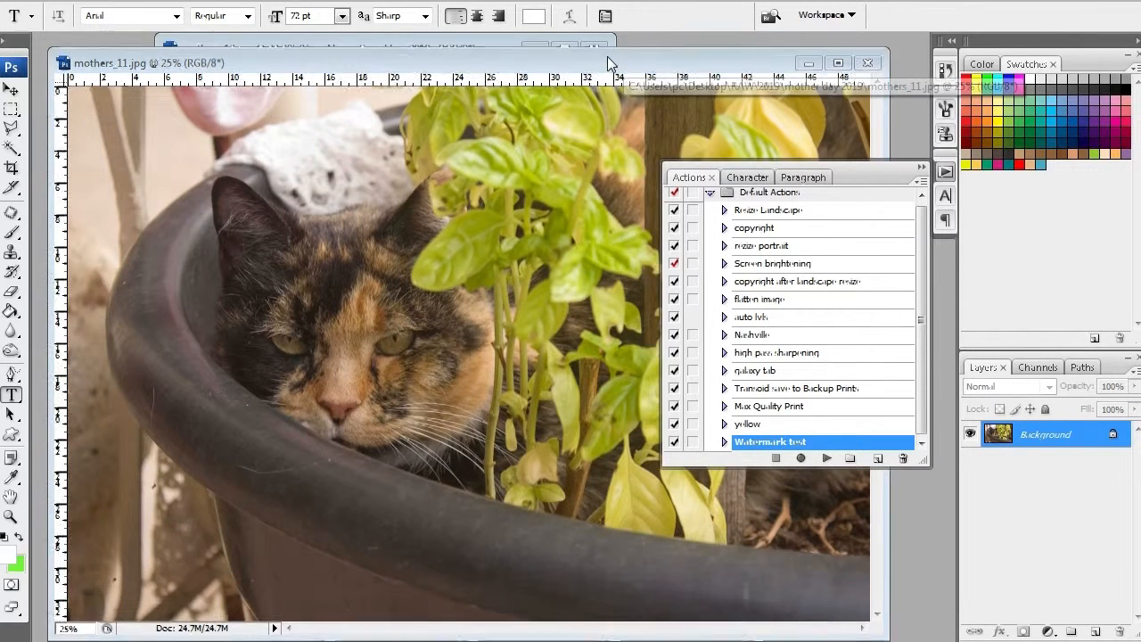
Run the Watermark test action on the cat photo mothers_11.jpg.
{"action": "left_click", "coordinate": [827, 458]}
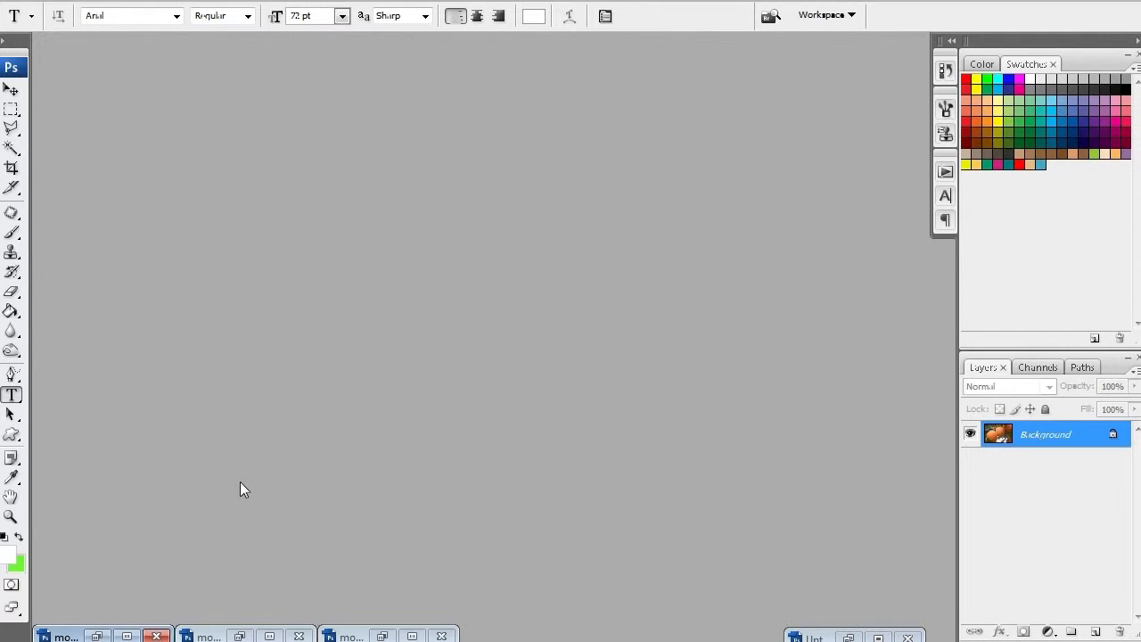
Look through the remaining minimized photos one by one, minimizing each again after viewing it.
{"action": "left_click", "coordinate": [97, 636]}
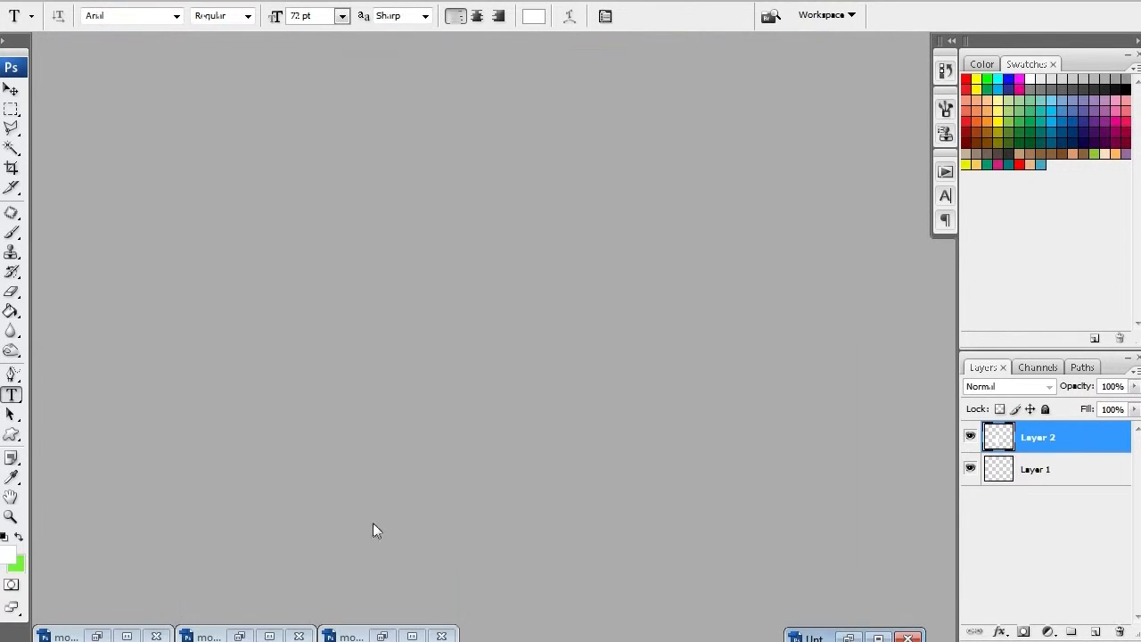
{"action": "left_click", "coordinate": [810, 65]}
{"action": "left_click", "coordinate": [239, 636]}
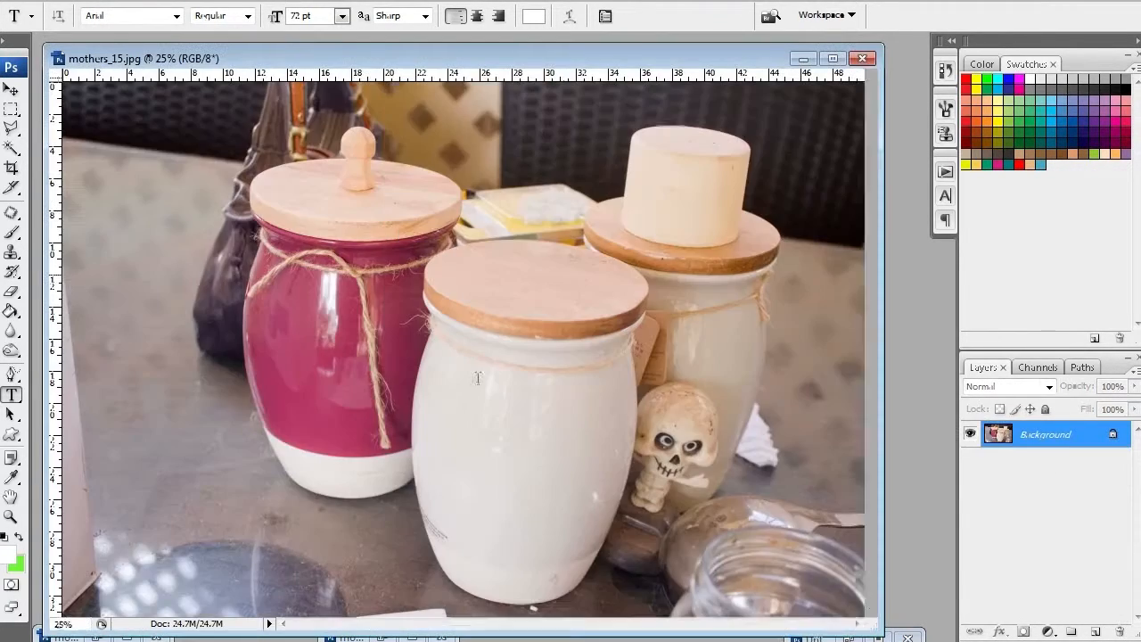
{"action": "left_click", "coordinate": [807, 63]}
{"action": "left_click", "coordinate": [381, 636]}
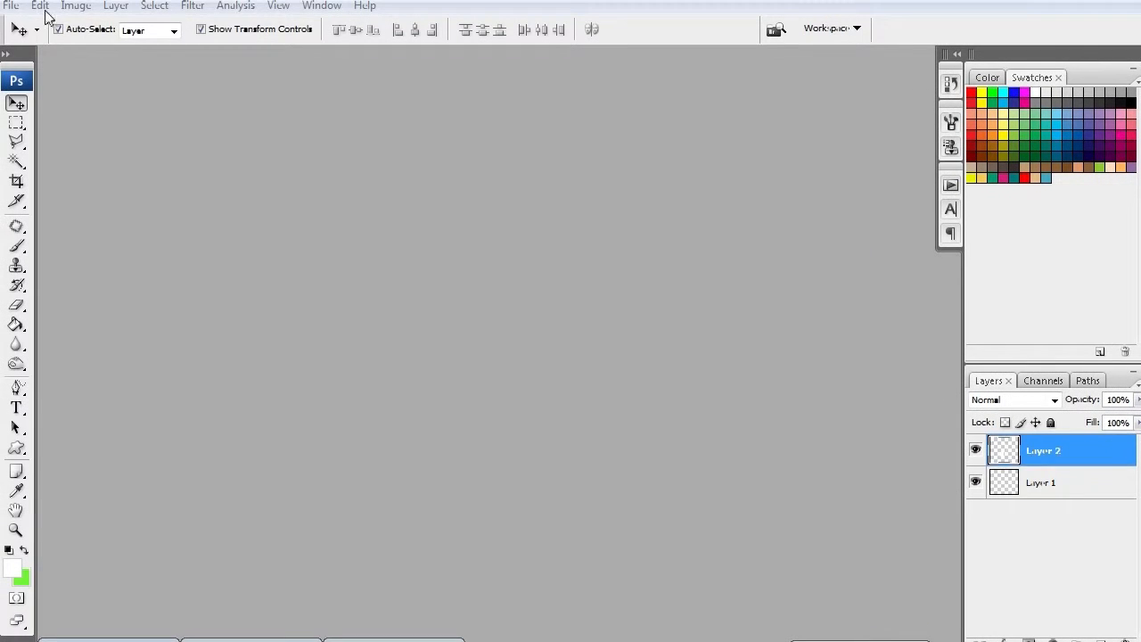
Batch-run the Watermark test action from Default Actions on all opened files, with the destination set to None.
{"action": "left_click", "coordinate": [12, 8]}
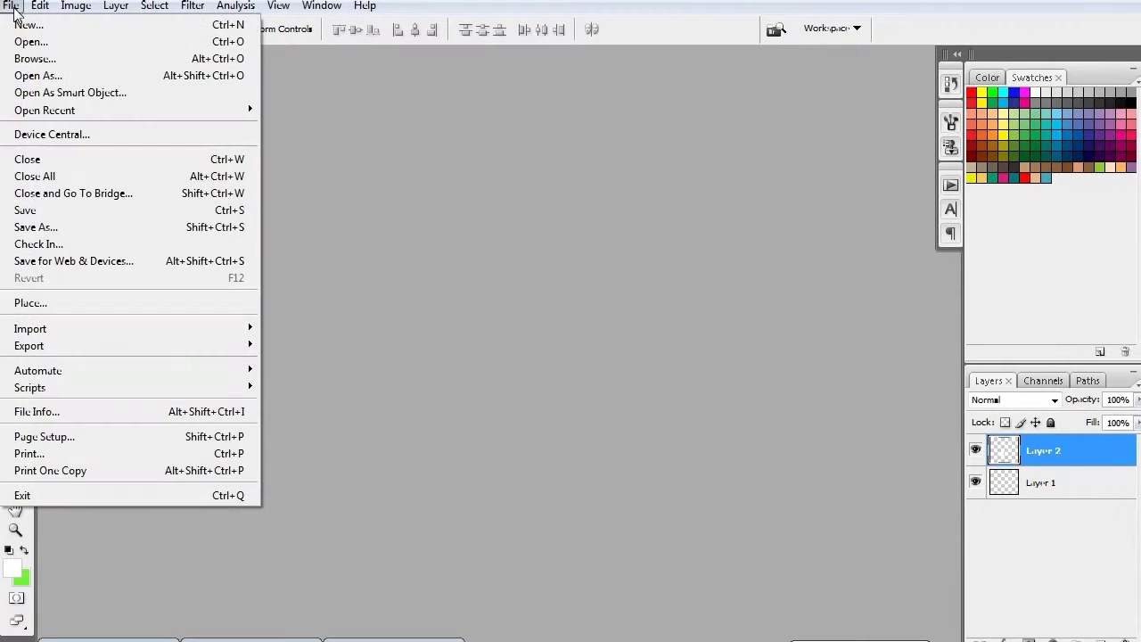
{"action": "mouse_move", "coordinate": [119, 377]}
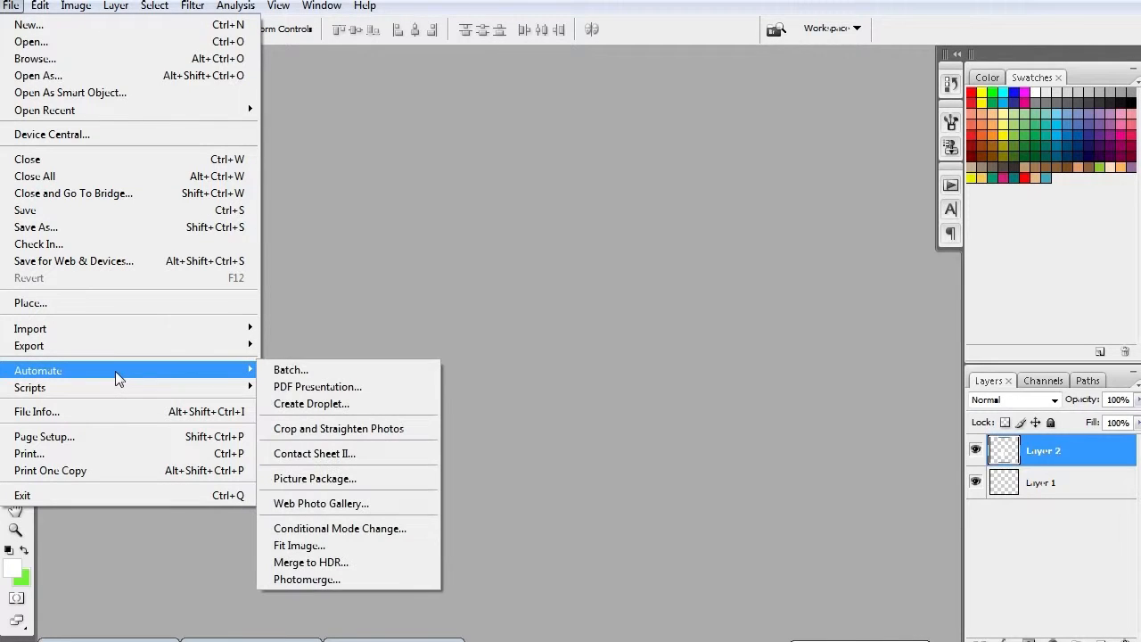
{"action": "left_click", "coordinate": [289, 372]}
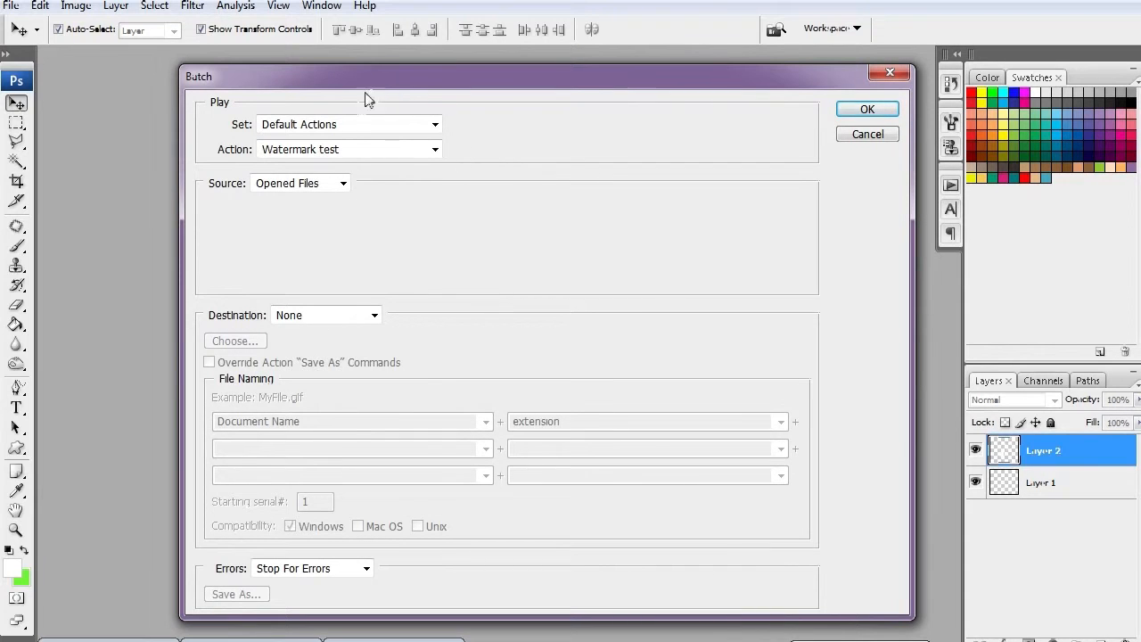
{"action": "left_click", "coordinate": [343, 152]}
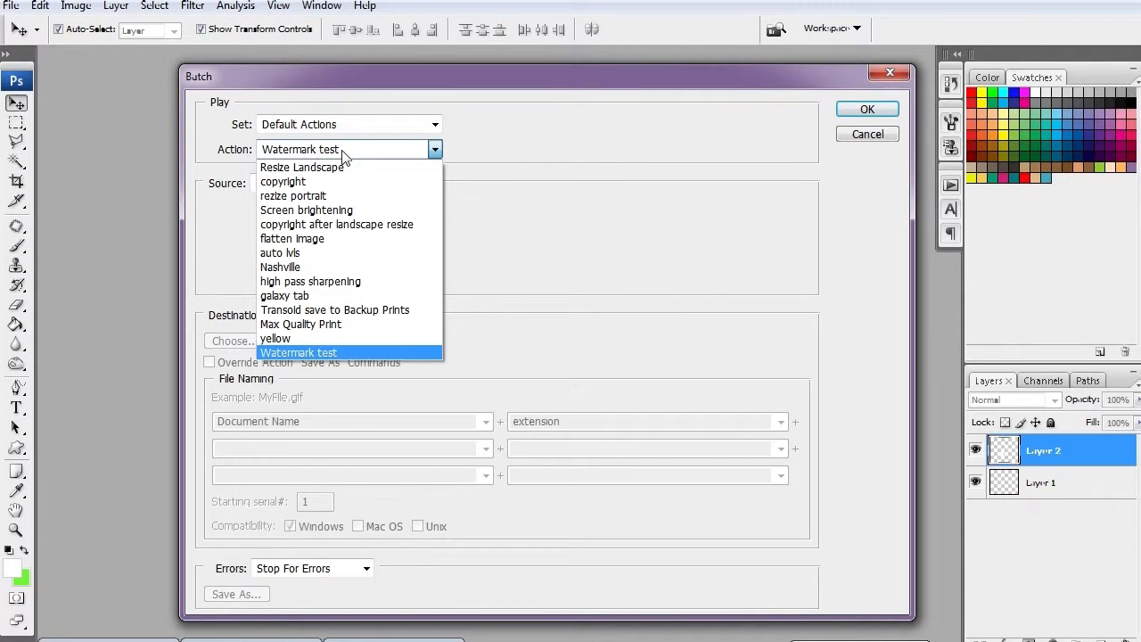
{"action": "left_click", "coordinate": [343, 151]}
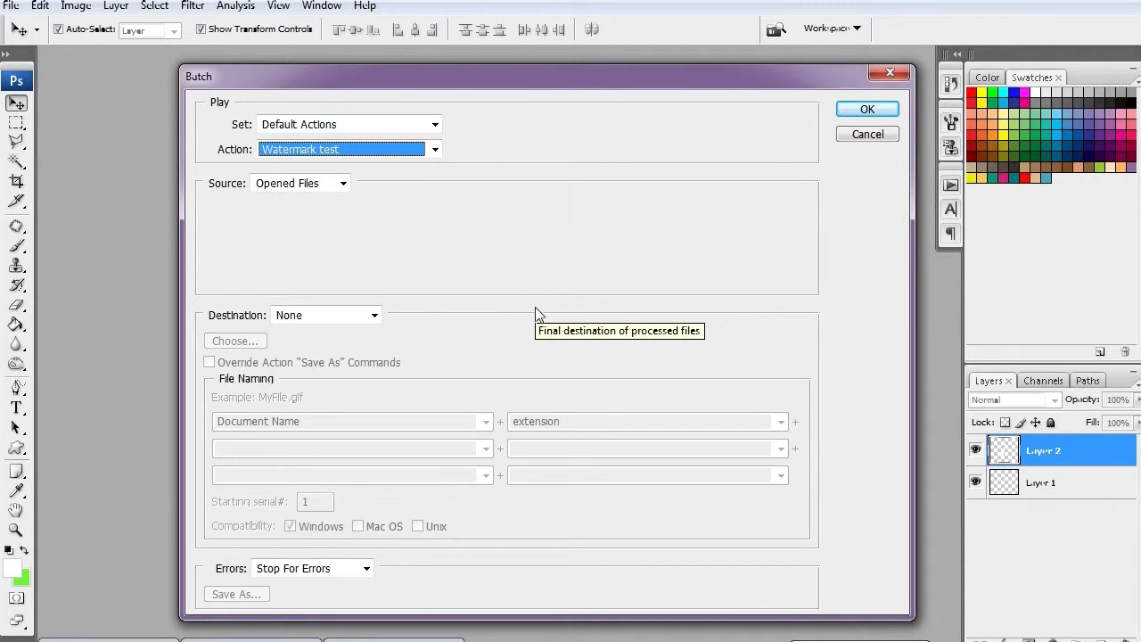
{"action": "left_click", "coordinate": [868, 110]}
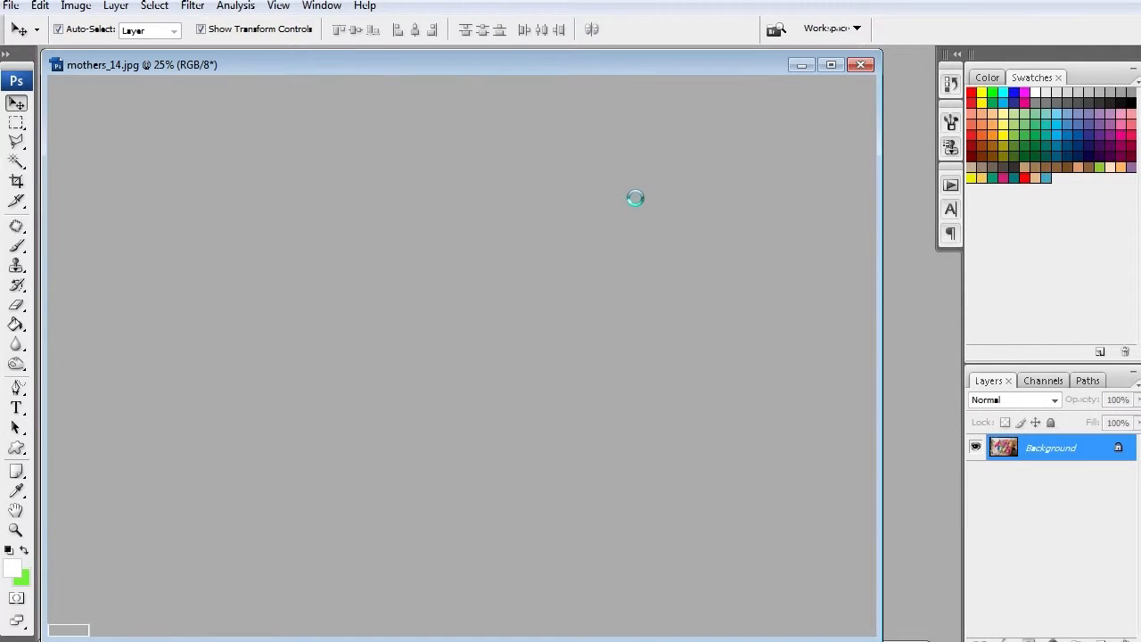